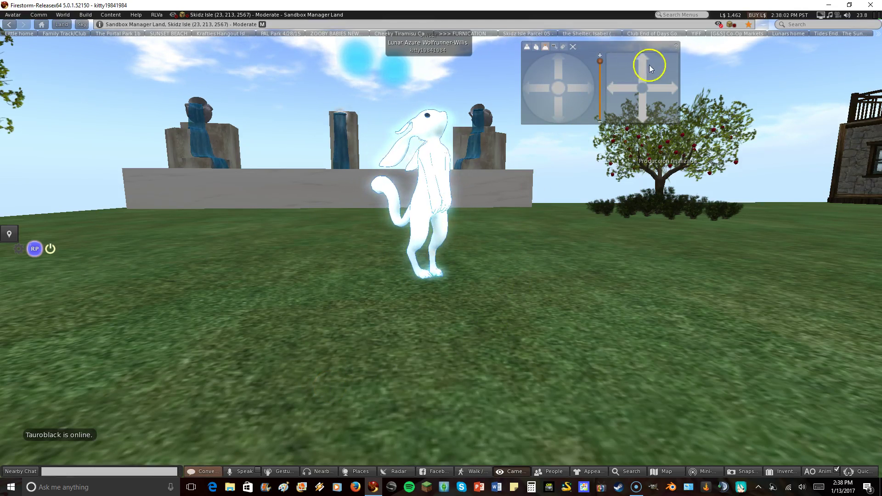
# Step: Lower the camera toward the avatar and orbit until the fountain wall comes into view
pyautogui.click(648, 75)
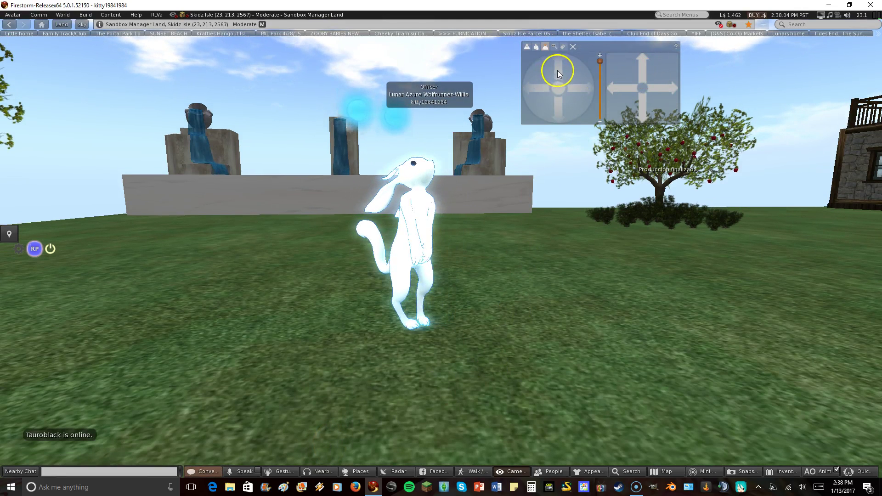
pyautogui.moveTo(558, 73)
pyautogui.mouseDown()
pyautogui.moveTo(534, 90)
pyautogui.moveTo(539, 163)
pyautogui.mouseUp()
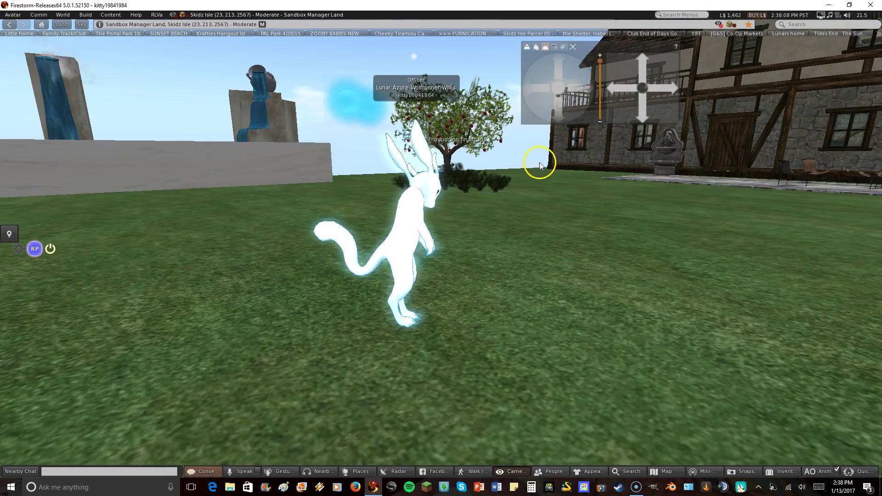
pyautogui.moveTo(573, 93); pyautogui.dragTo(458, 293)
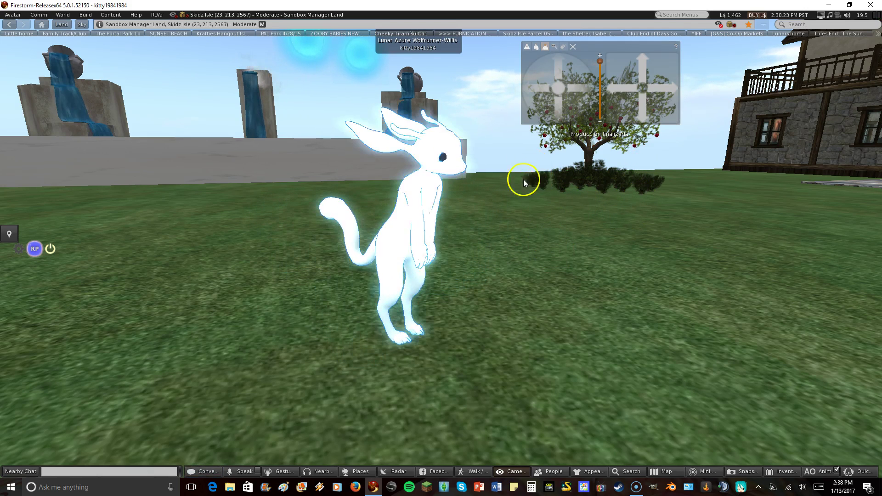
# Step: Orbit further to show the avatar's side profile against brick buildings and apple trees
pyautogui.click(544, 87)
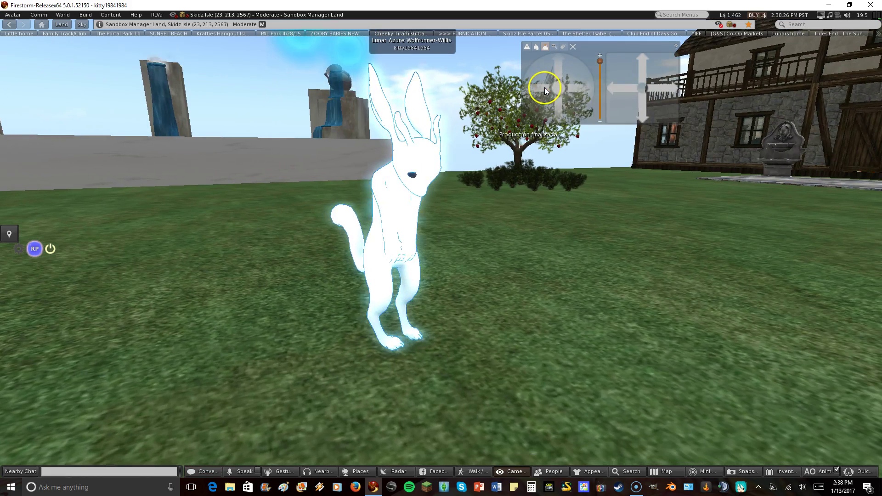
pyautogui.click(541, 90)
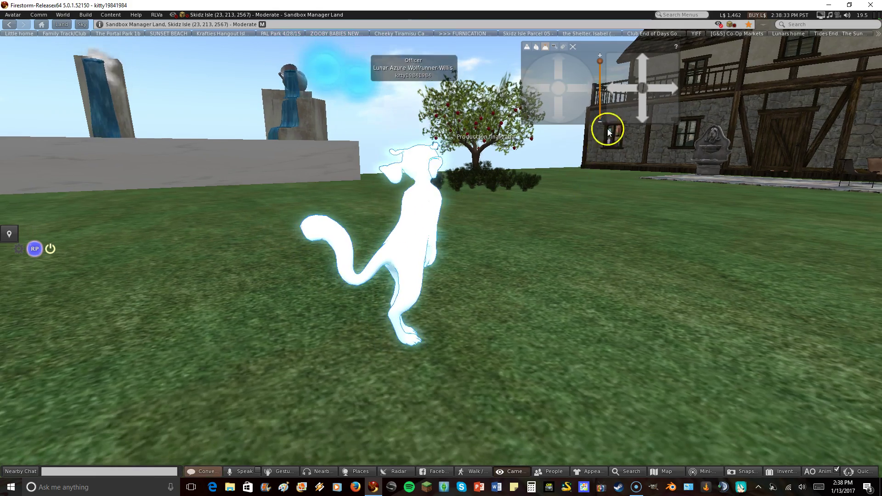
pyautogui.moveTo(607, 129)
pyautogui.mouseDown()
pyautogui.moveTo(582, 88)
pyautogui.moveTo(541, 89)
pyautogui.mouseUp()
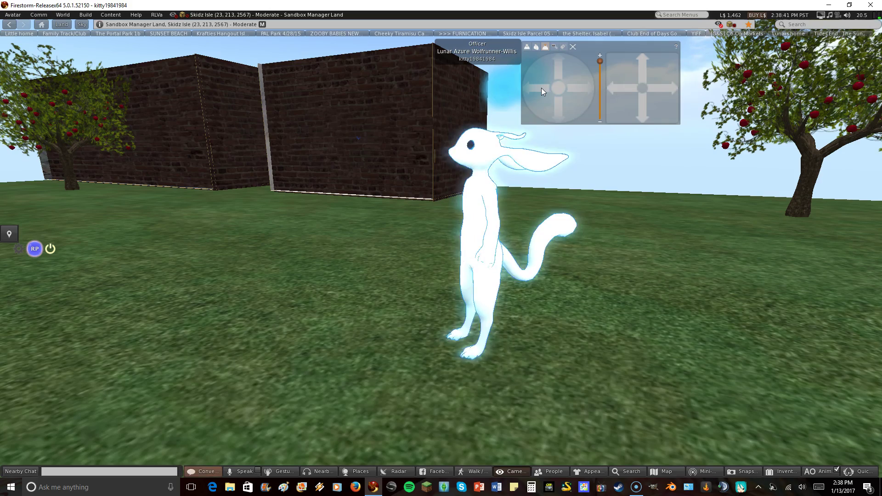
# Step: Orbit the camera around the avatar until the tree and house come into view
pyautogui.click(540, 88)
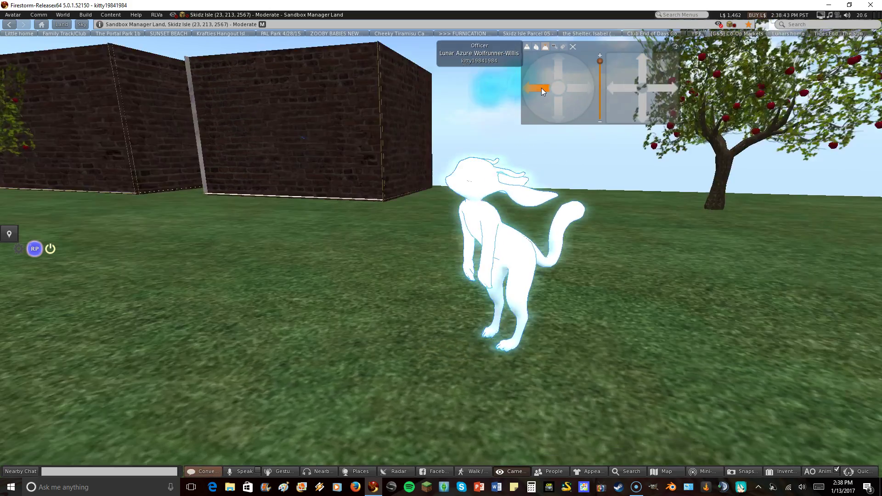
pyautogui.moveTo(541, 88); pyautogui.dragTo(543, 88)
pyautogui.click(571, 86)
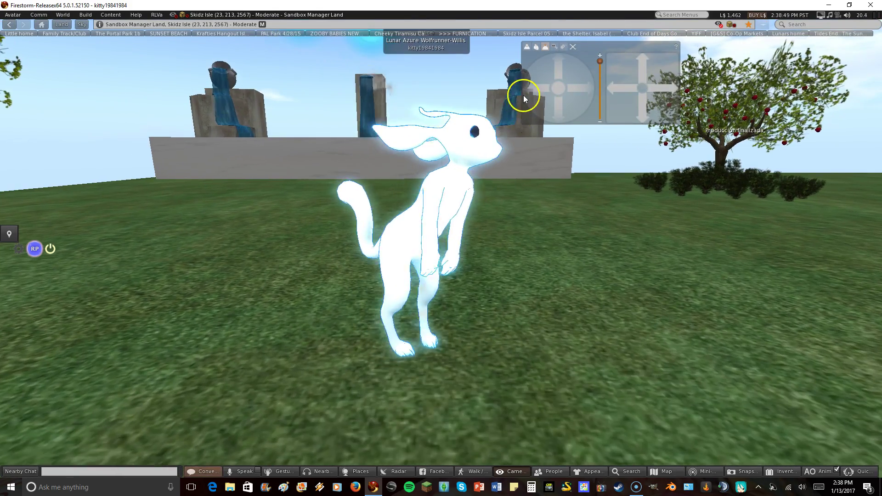
pyautogui.click(538, 93)
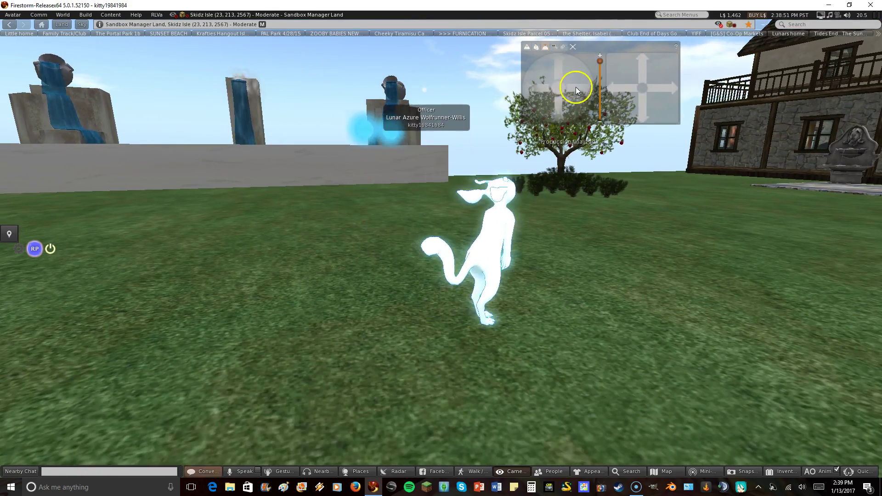
# Step: Face the fountain wall, pull the camera back, and walk the avatar left across the grass
pyautogui.click(575, 87)
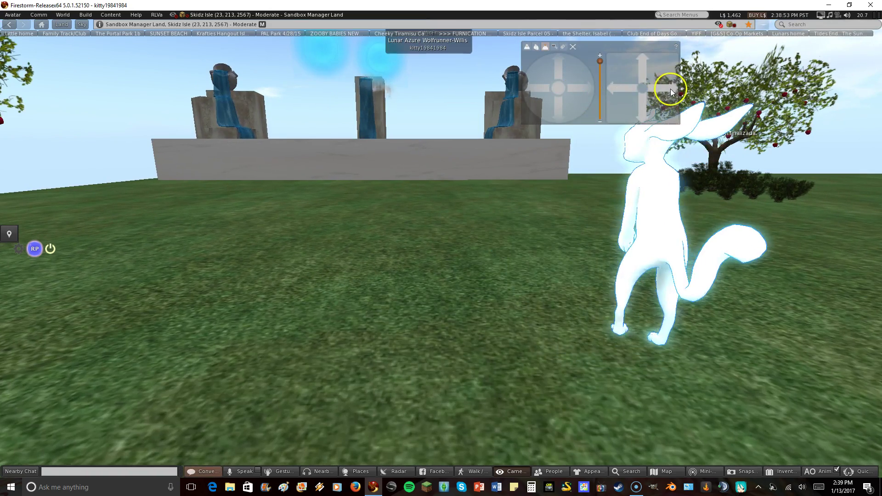
pyautogui.click(648, 70)
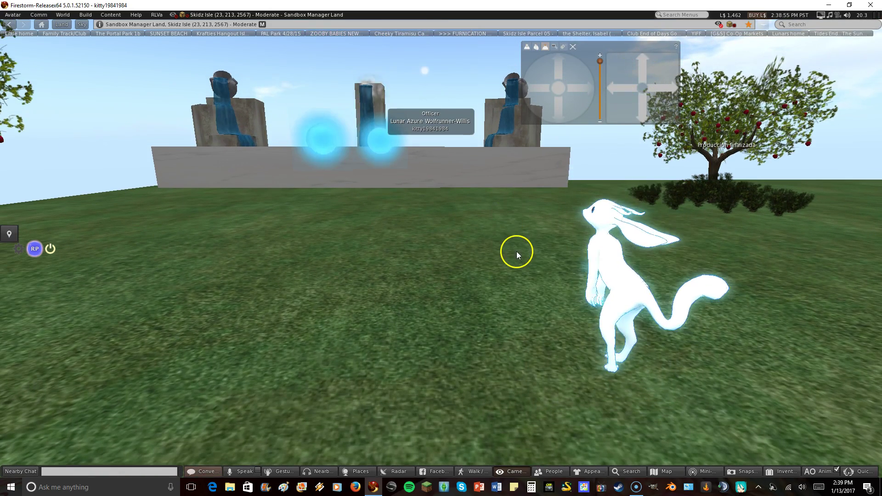
pyautogui.press('Up')
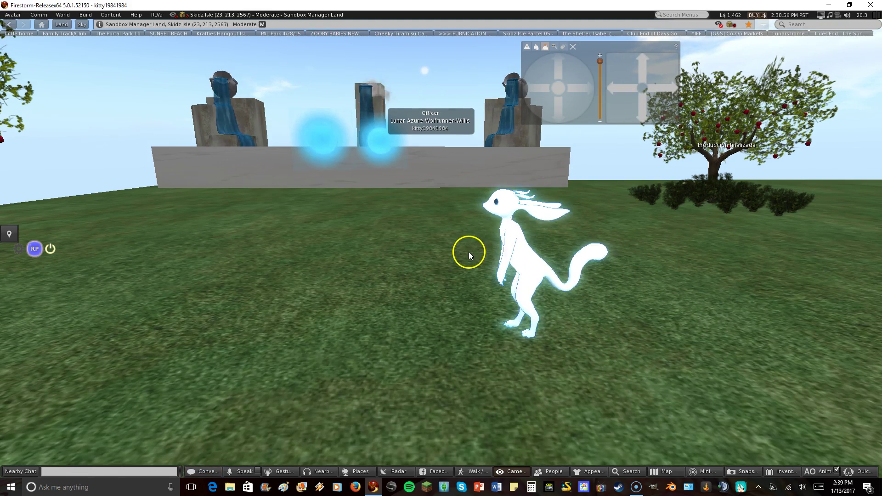